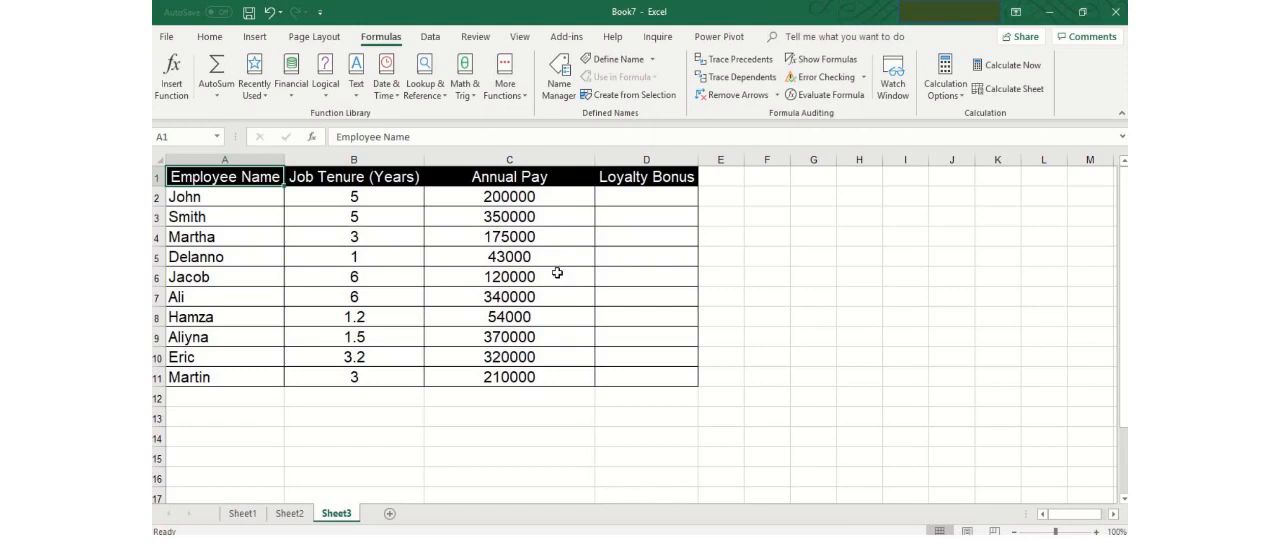
pyautogui.click(656, 197)
pyautogui.write('=')
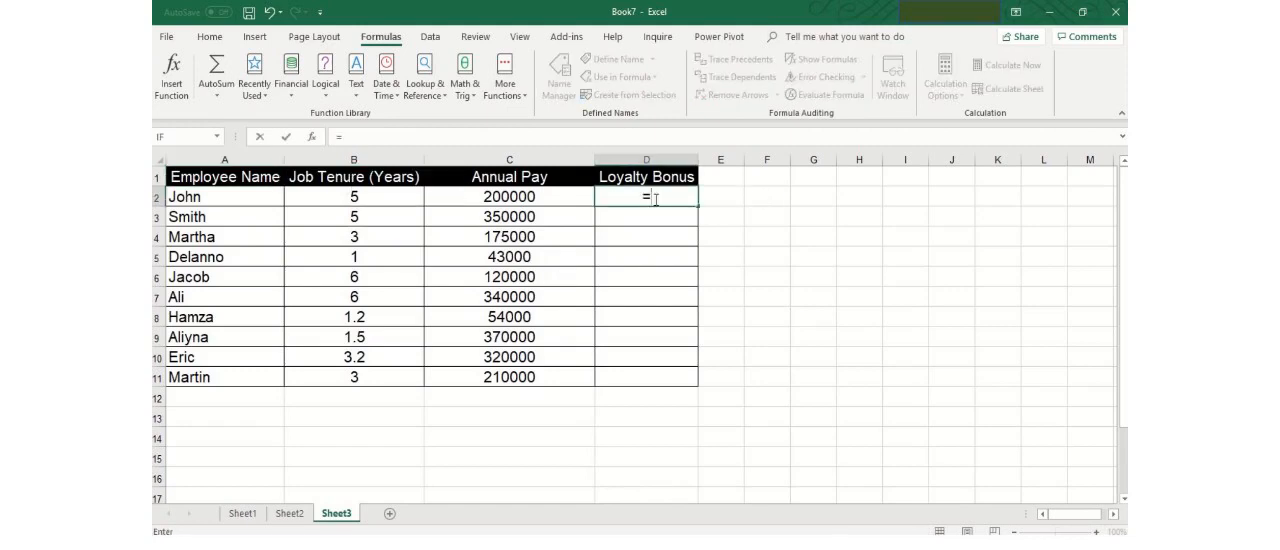
pyautogui.write('if')
pyautogui.press('Tab')
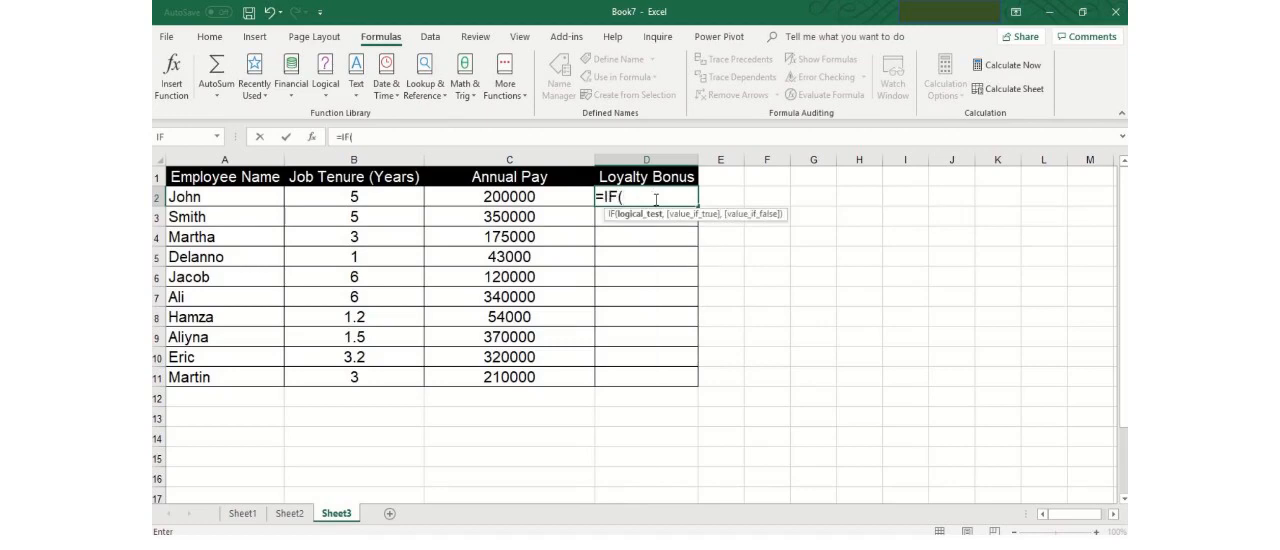
pyautogui.write('a=b')
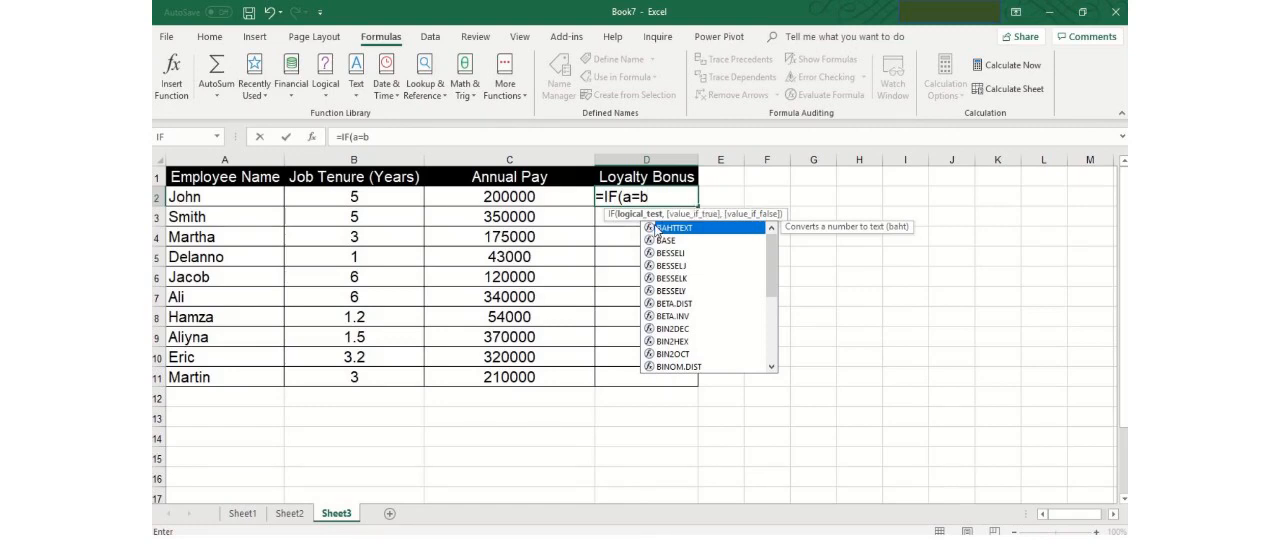
pyautogui.press('BackSpace')
pyautogui.press('BackSpace')
pyautogui.press('BackSpace')
pyautogui.press('BackSpace')
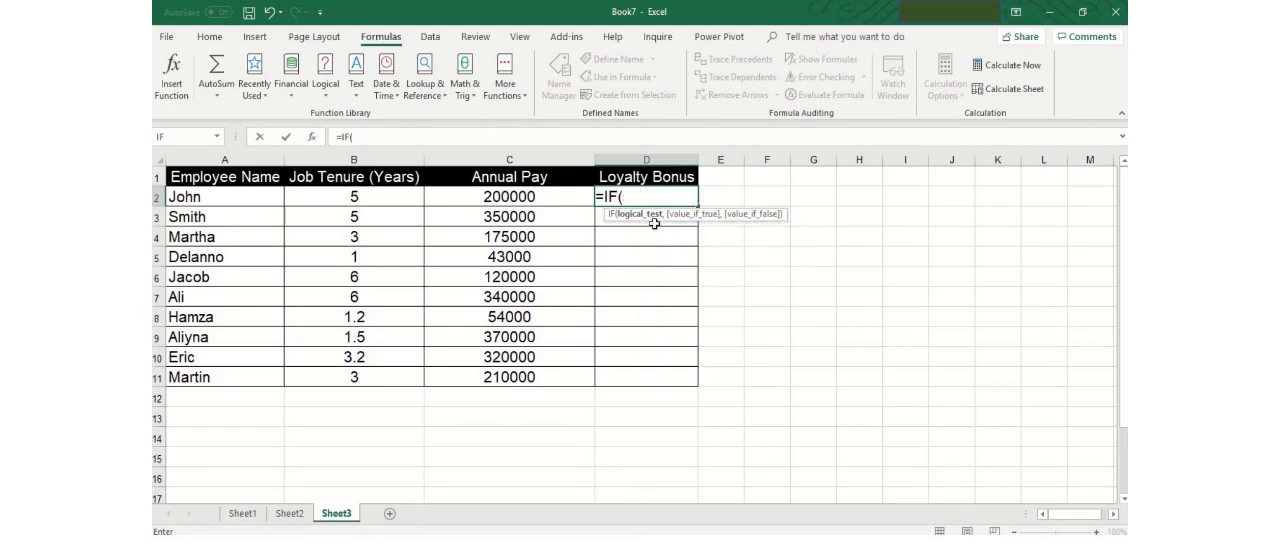
pyautogui.press('BackSpace')
pyautogui.press('BackSpace')
pyautogui.press('BackSpace')
pyautogui.press('Escape')
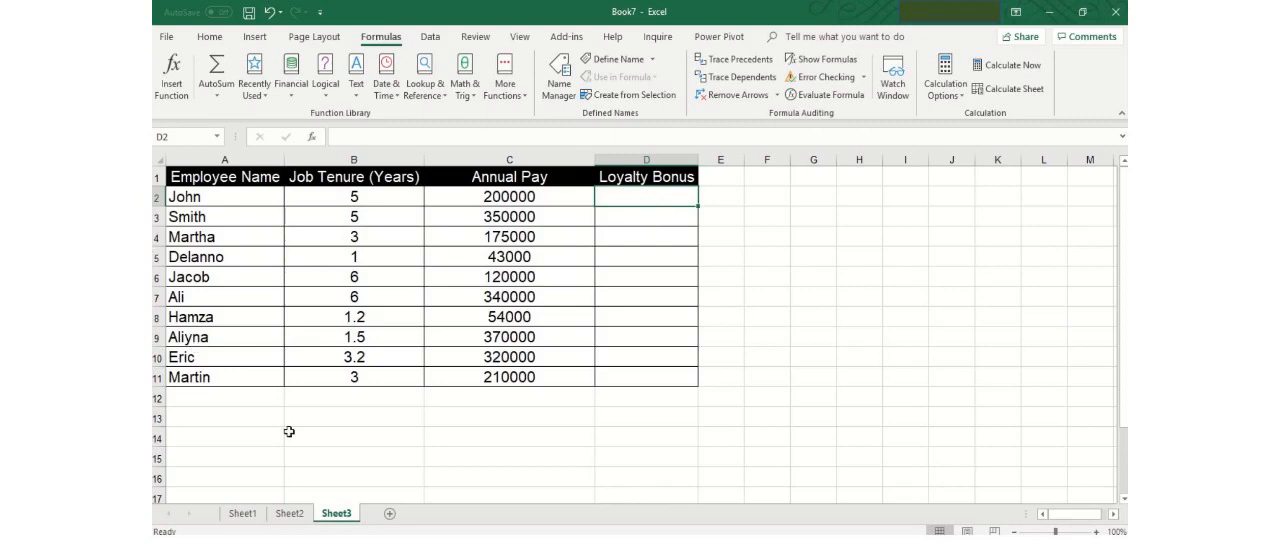
pyautogui.click(245, 196)
pyautogui.moveTo(245, 196); pyautogui.dragTo(240, 380)
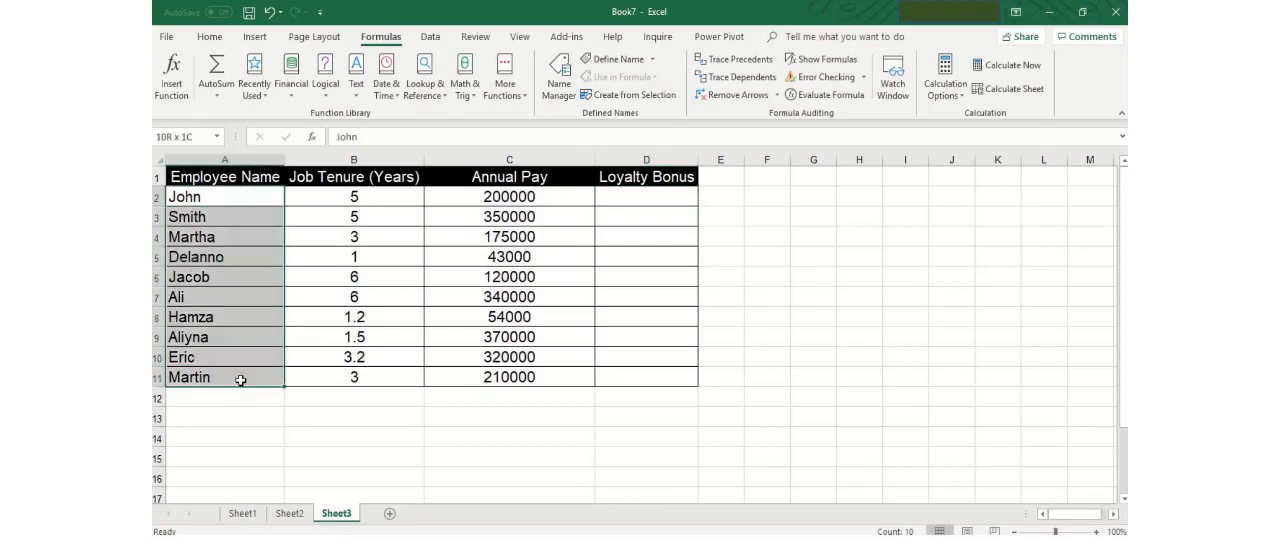
pyautogui.click(228, 178)
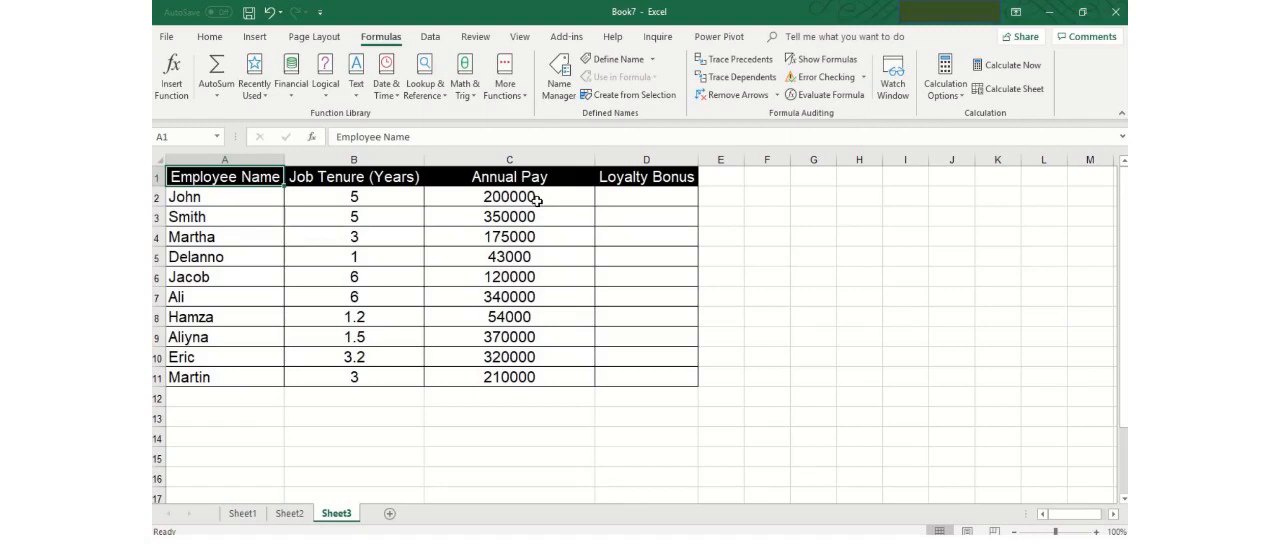
pyautogui.click(392, 210)
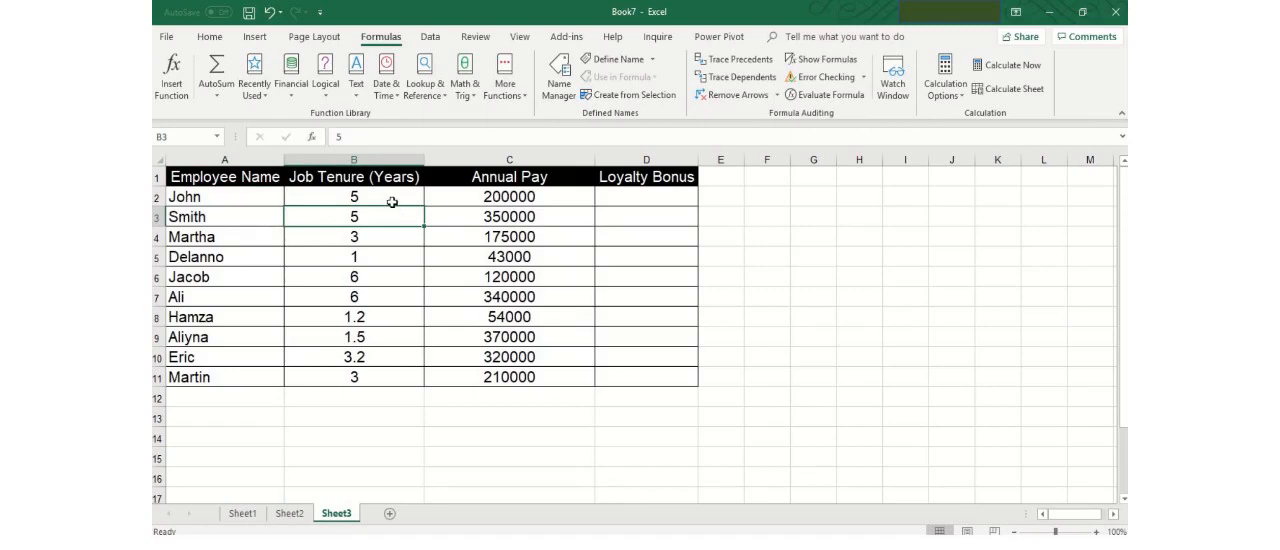
pyautogui.click(392, 203)
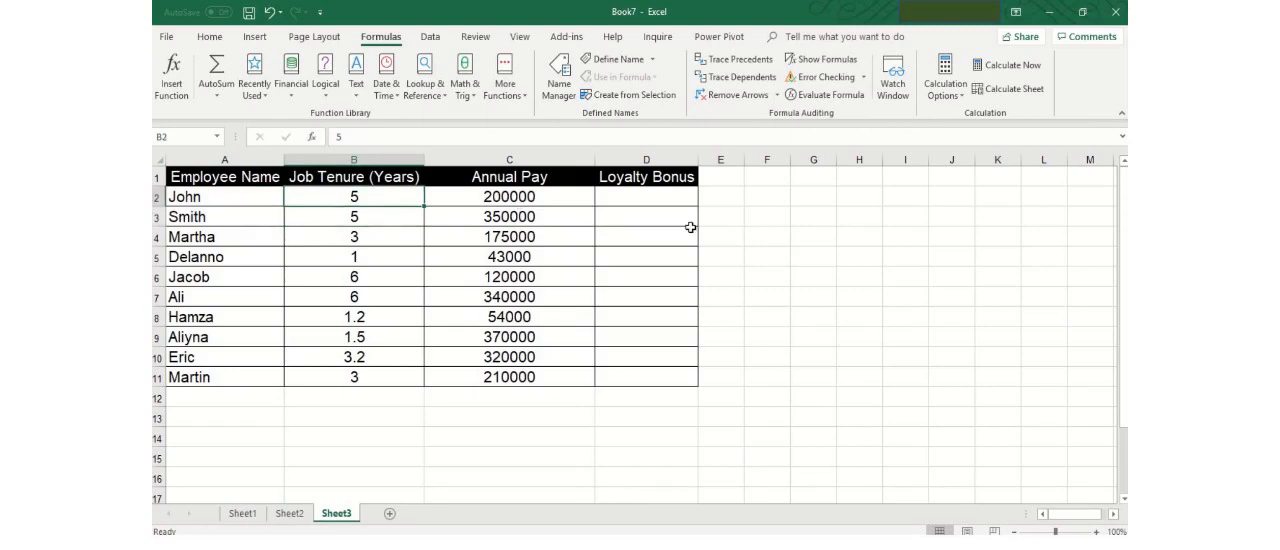
pyautogui.click(560, 203)
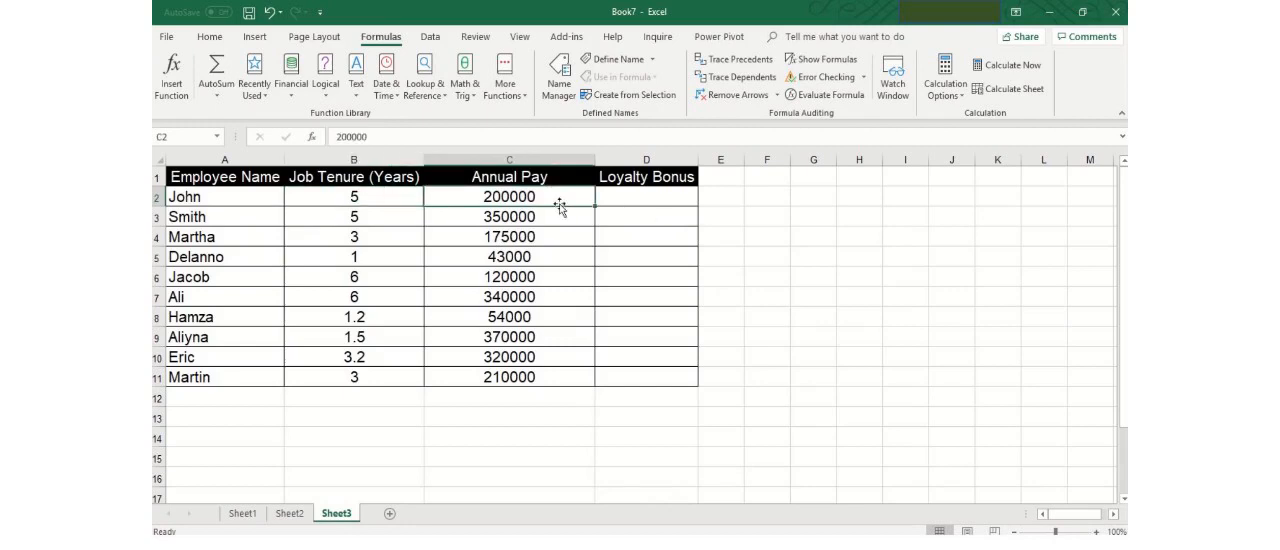
# Step: Insert the logical IF function in cell D2 and set its logical test to B2>4
pyautogui.click(624, 201)
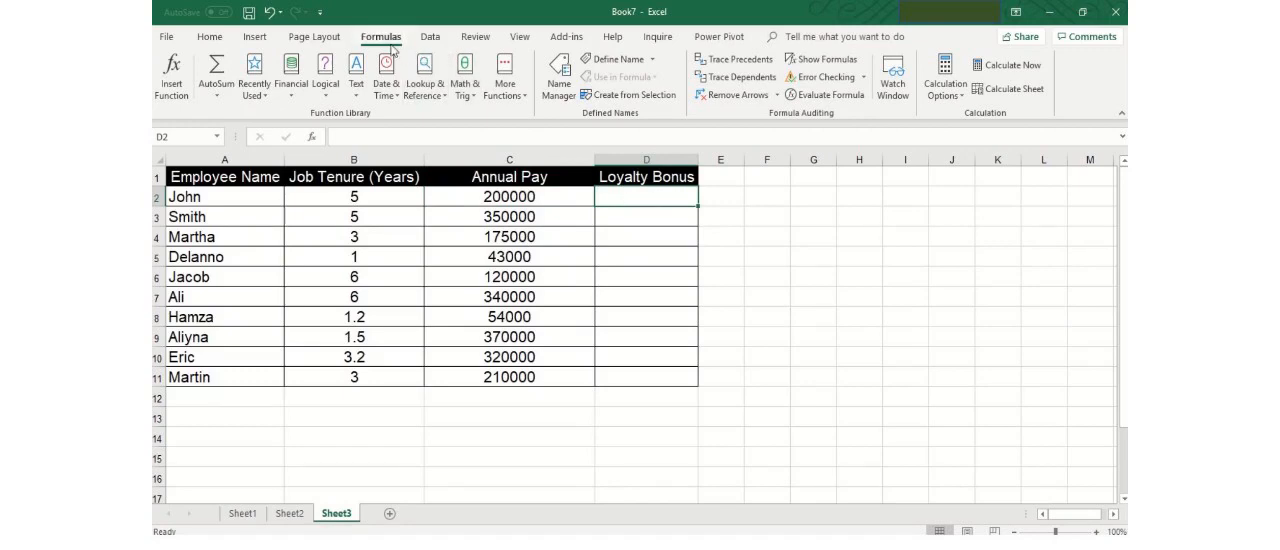
pyautogui.click(327, 102)
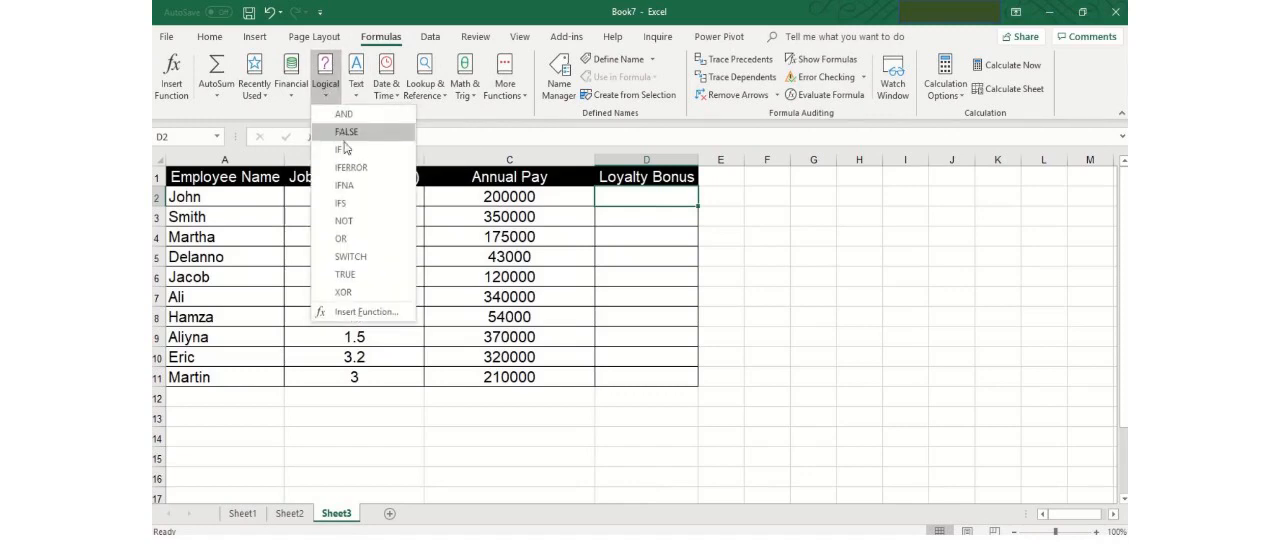
pyautogui.click(345, 152)
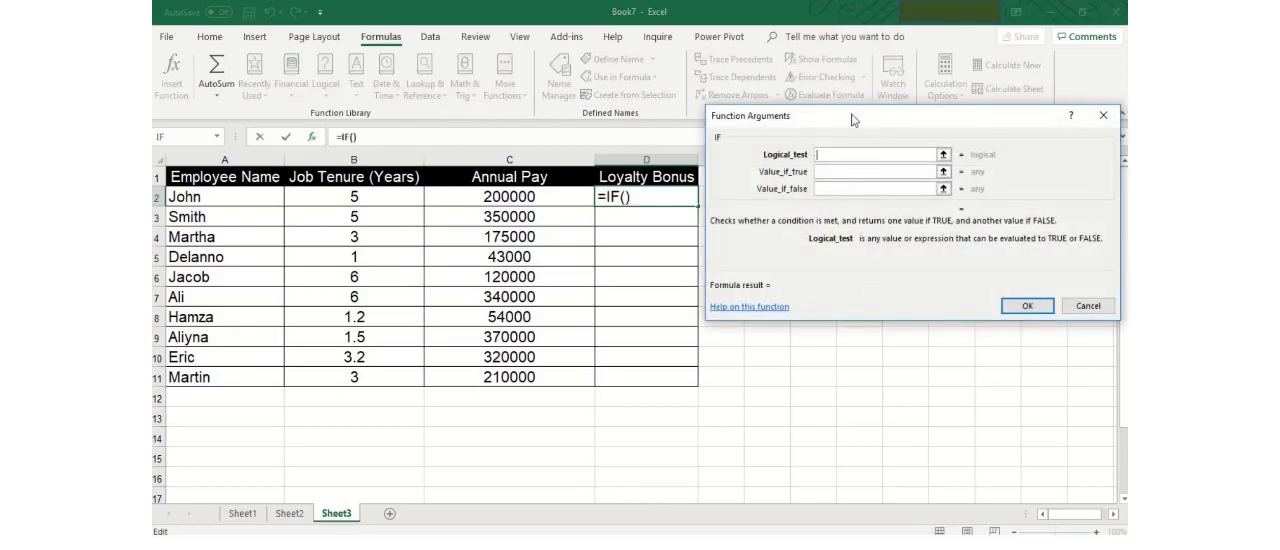
pyautogui.moveTo(852, 121); pyautogui.dragTo(576, 124)
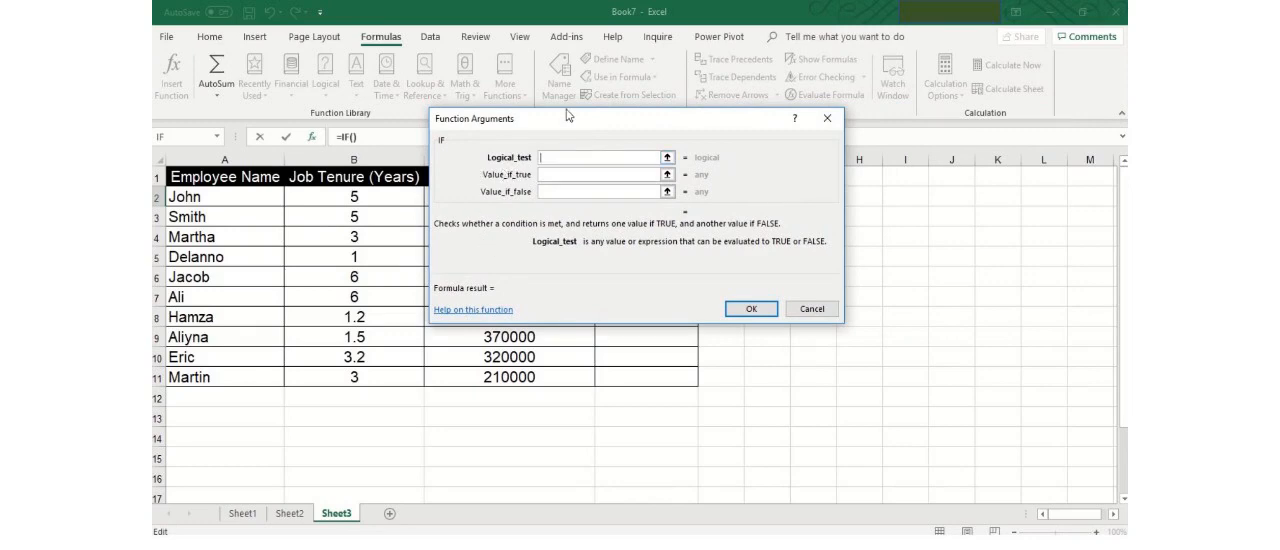
pyautogui.moveTo(564, 115); pyautogui.dragTo(700, 109)
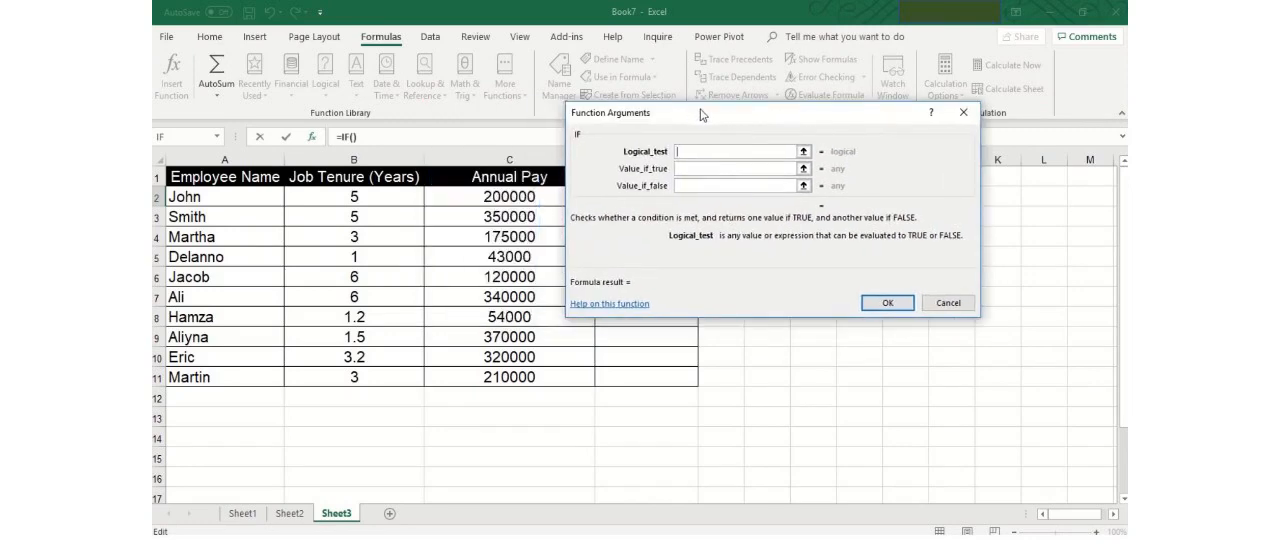
pyautogui.click(380, 202)
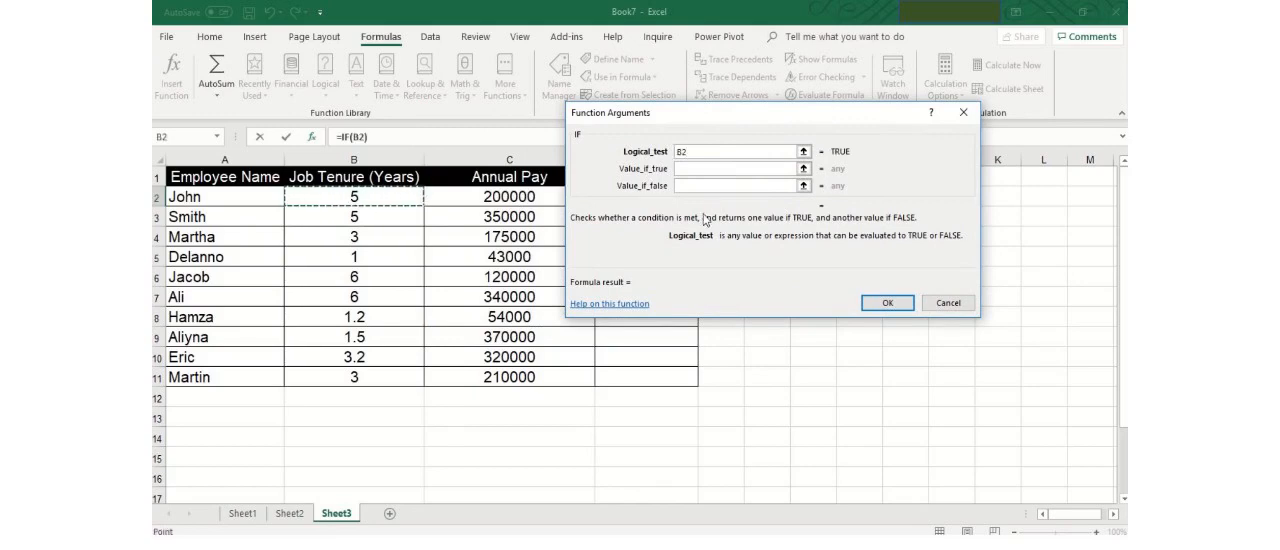
pyautogui.write('>4')
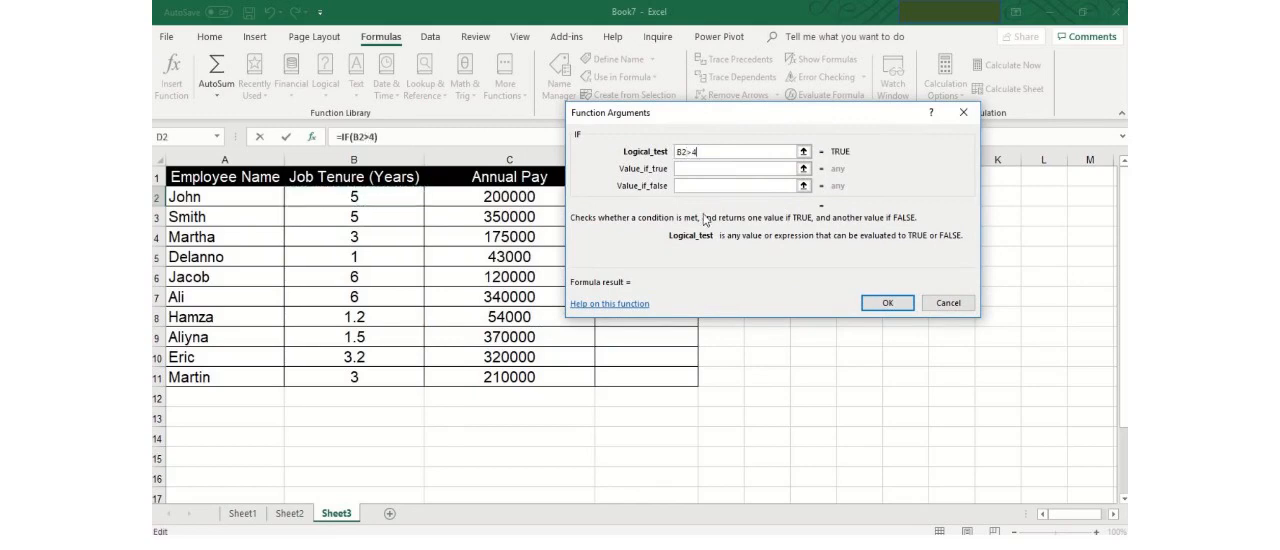
# Step: Set the IF function's value if true to 40% of the annual pay, C2*0.40
pyautogui.click(703, 167)
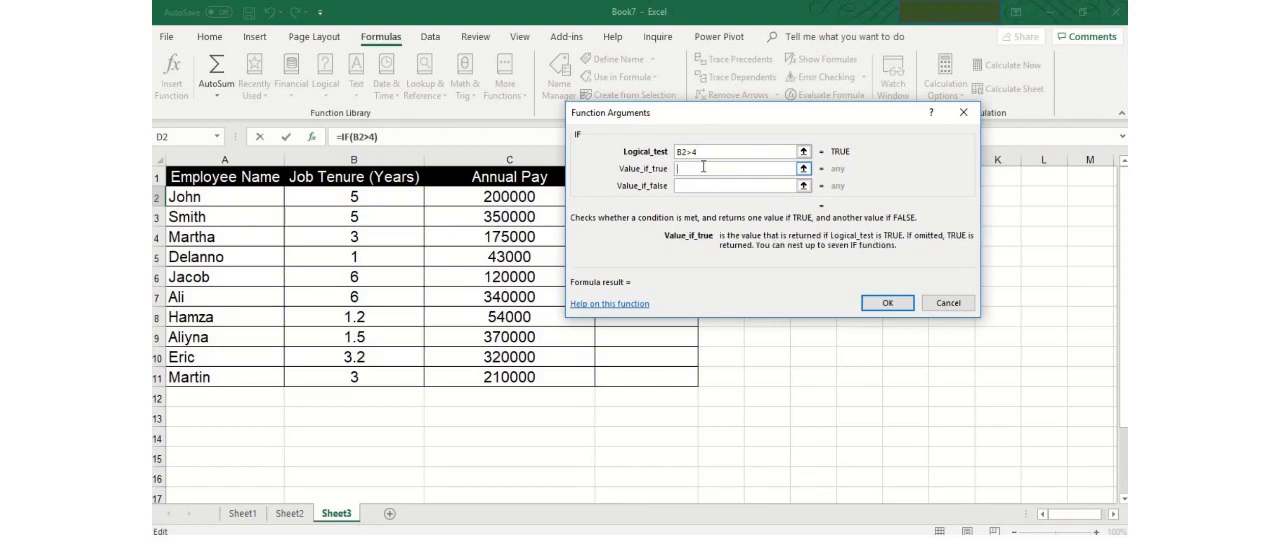
pyautogui.click(525, 197)
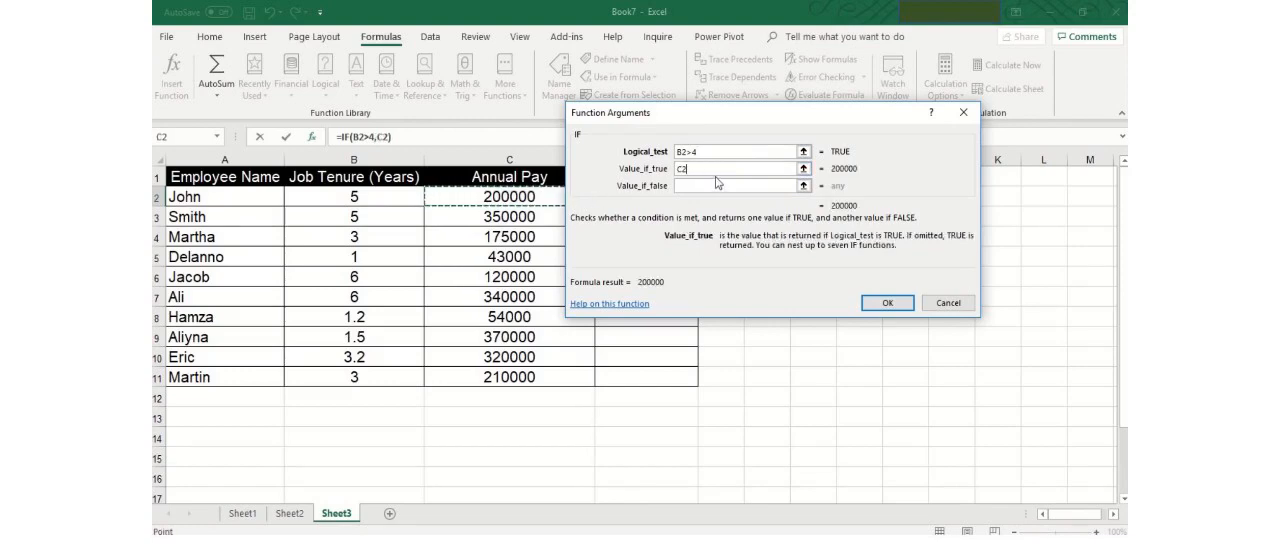
pyautogui.write('*0.40')
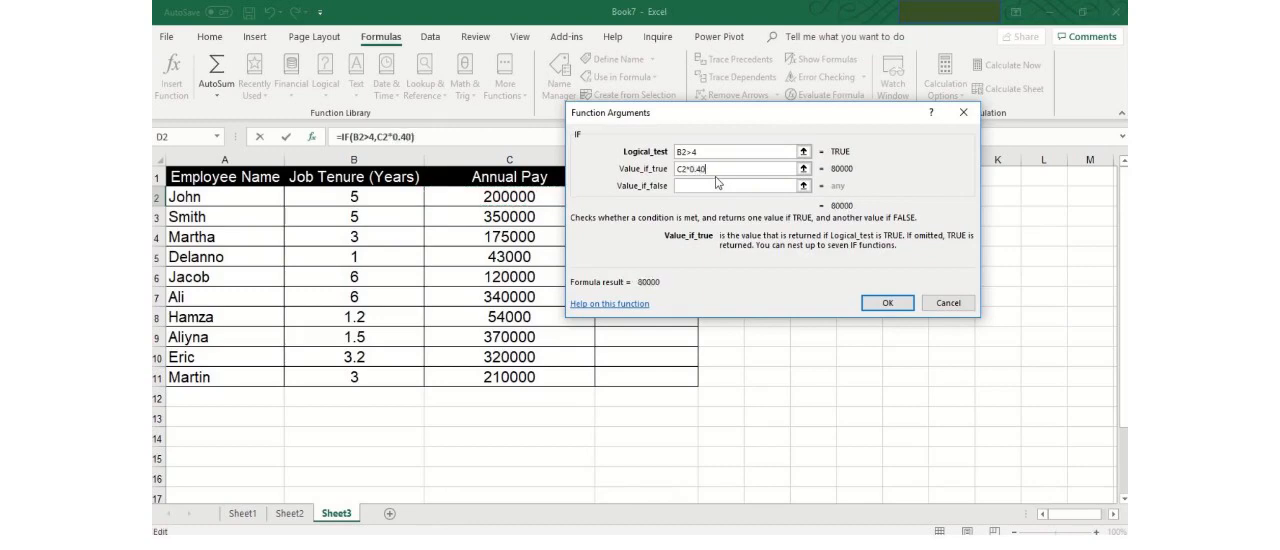
# Step: Set the IF function's value if false to "Not Eligible" and apply the formula to D2
pyautogui.click(715, 185)
pyautogui.click(714, 186)
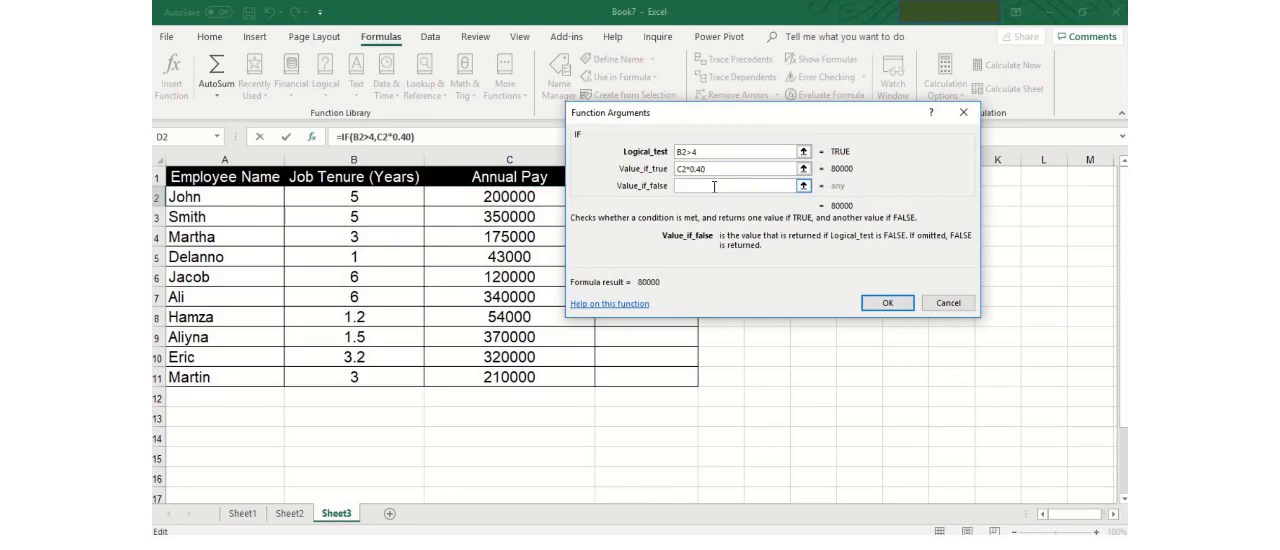
pyautogui.write('"N')
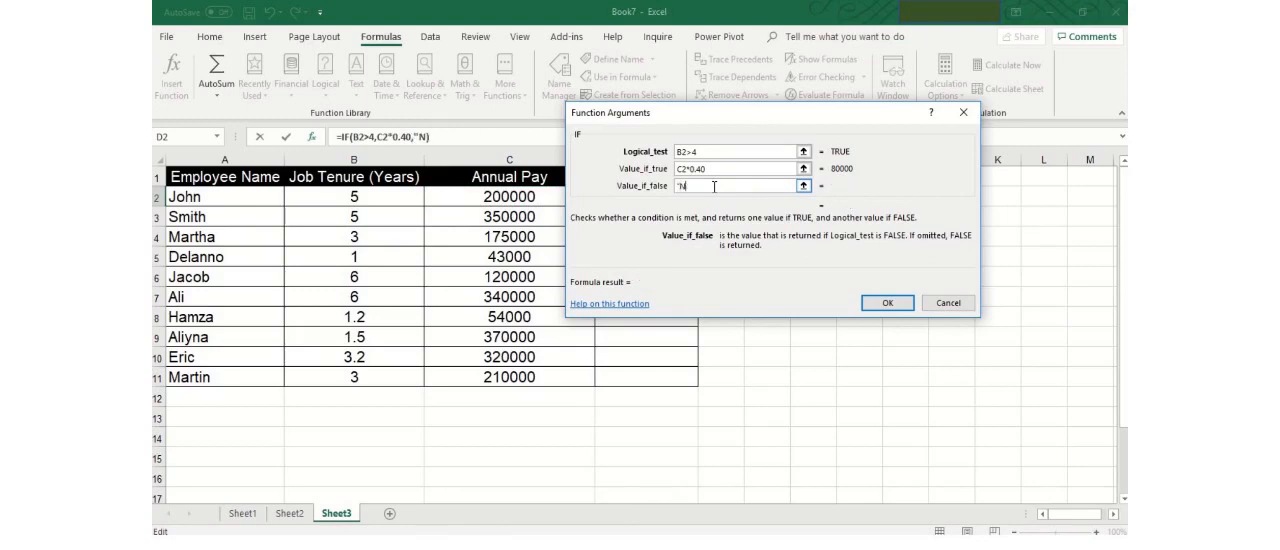
pyautogui.write('ot Eligible"')
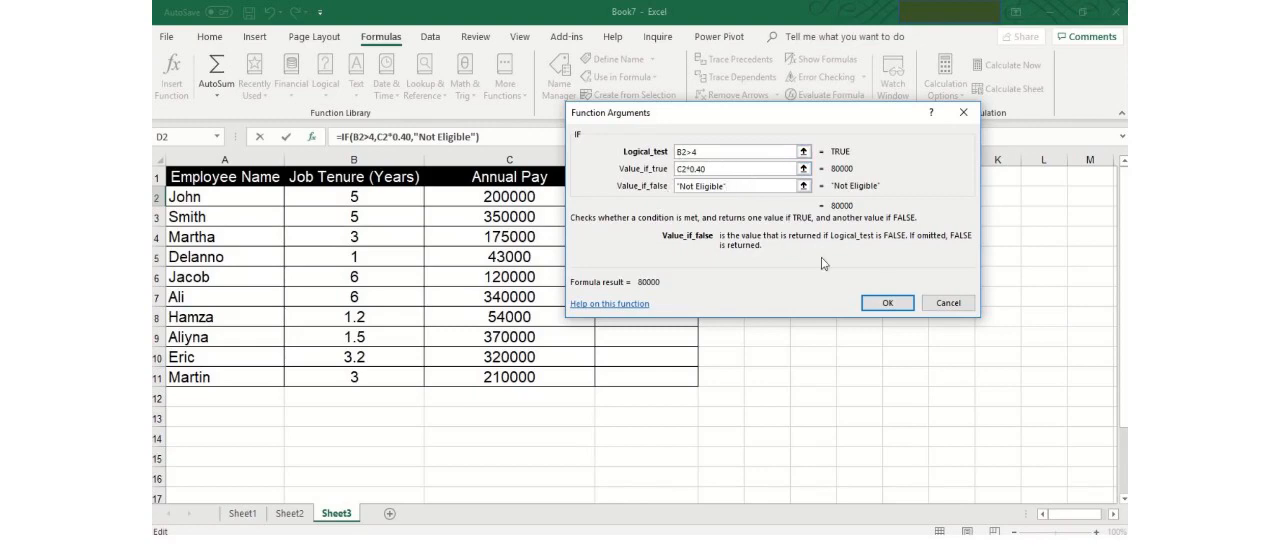
pyautogui.click(888, 301)
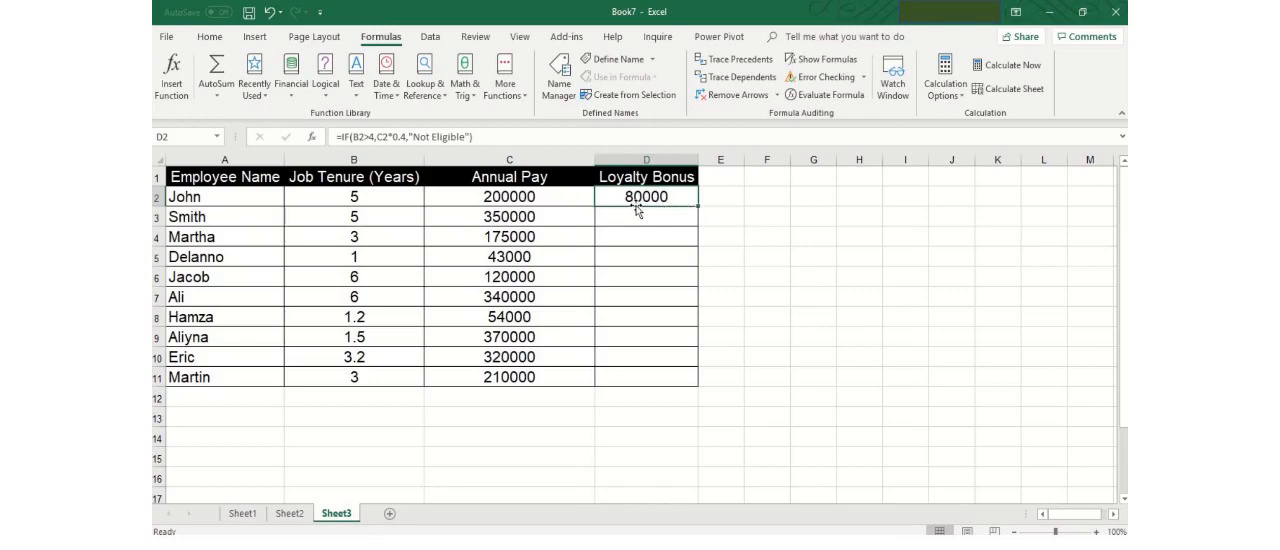
# Step: Fill the Loyalty Bonus formula from D2 down through D11
pyautogui.click(555, 201)
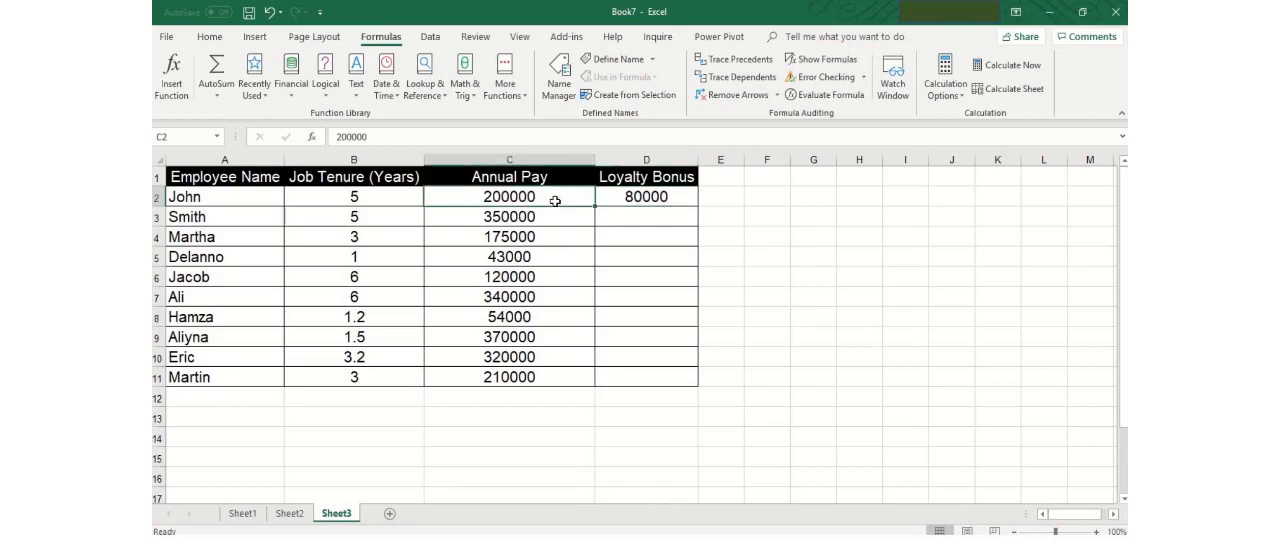
pyautogui.click(646, 197)
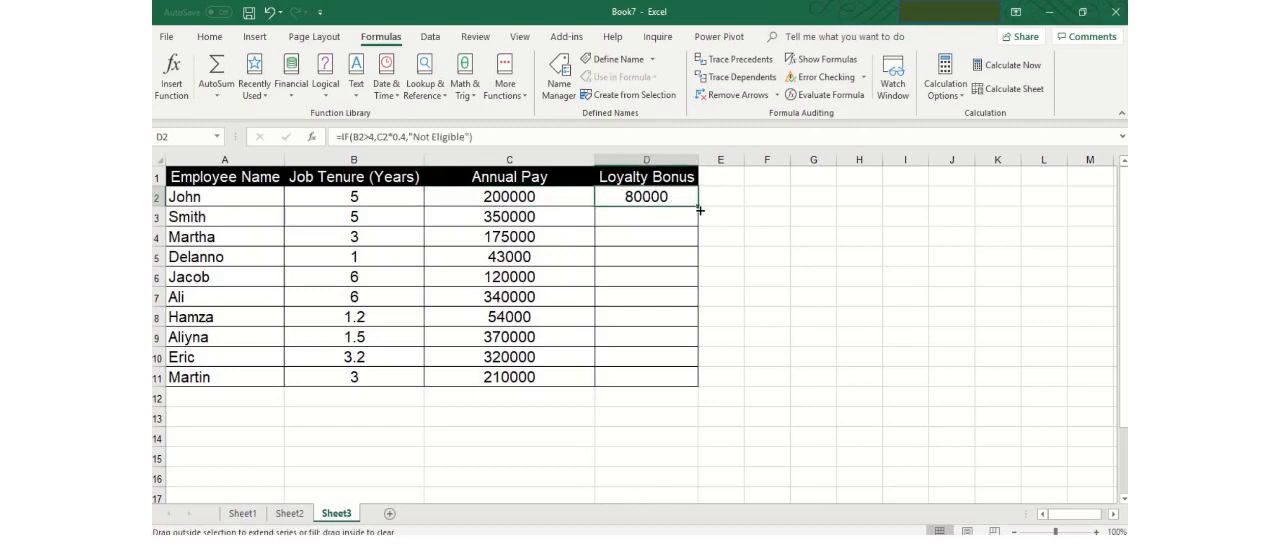
pyautogui.moveTo(700, 210); pyautogui.dragTo(697, 384)
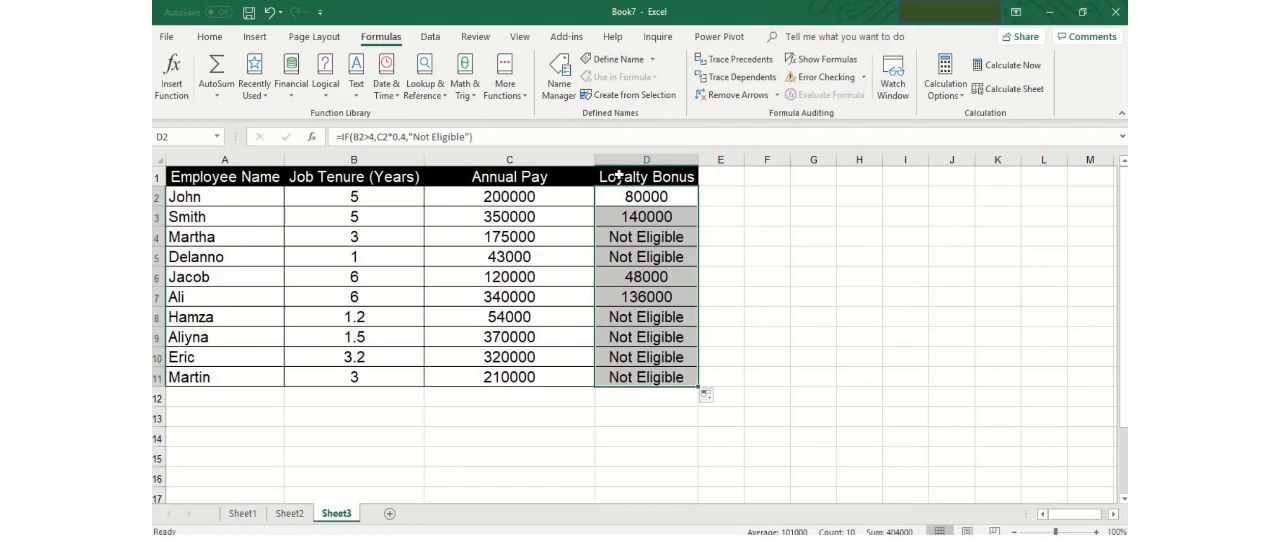
# Step: Check the filled formulas in the Loyalty Bonus column, including D2, D4, D9 and D11
pyautogui.click(619, 176)
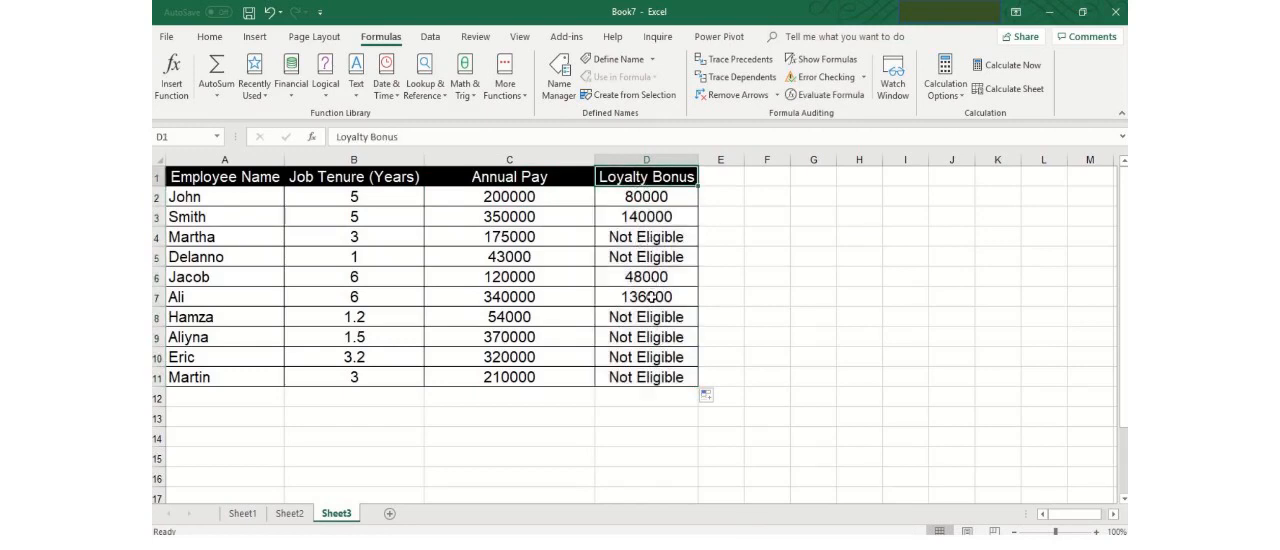
pyautogui.click(649, 197)
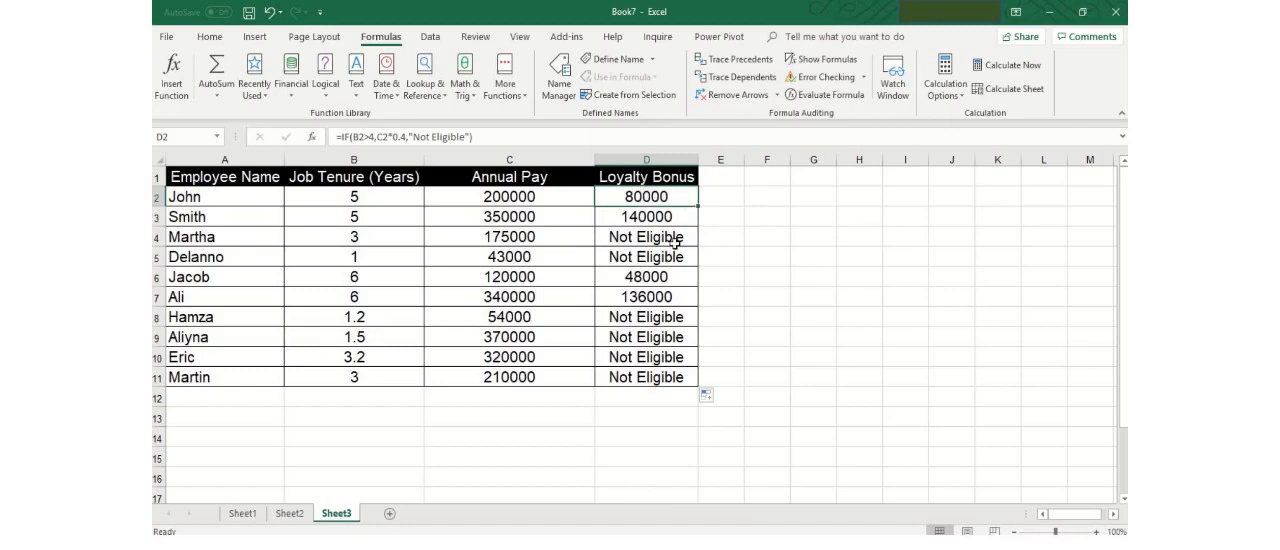
pyautogui.click(675, 242)
pyautogui.click(664, 340)
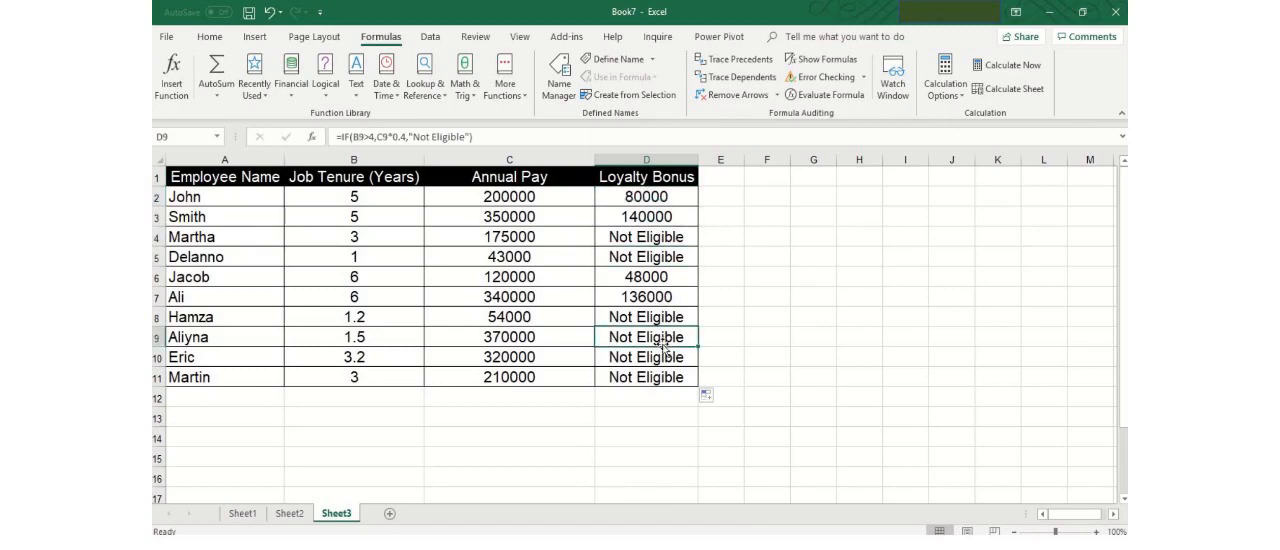
pyautogui.click(664, 373)
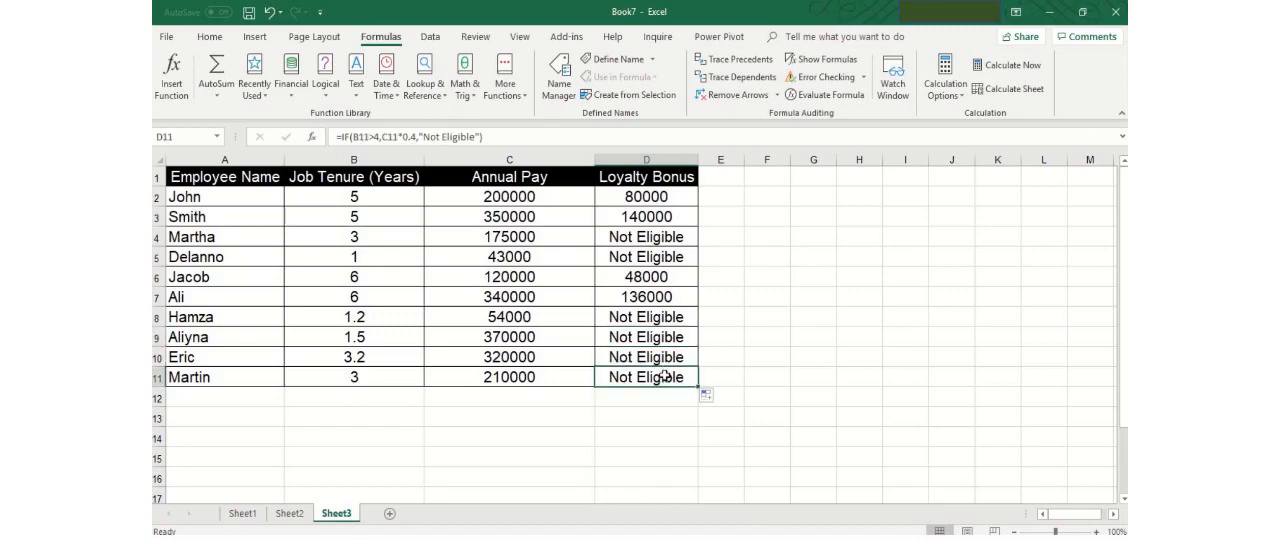
pyautogui.click(650, 178)
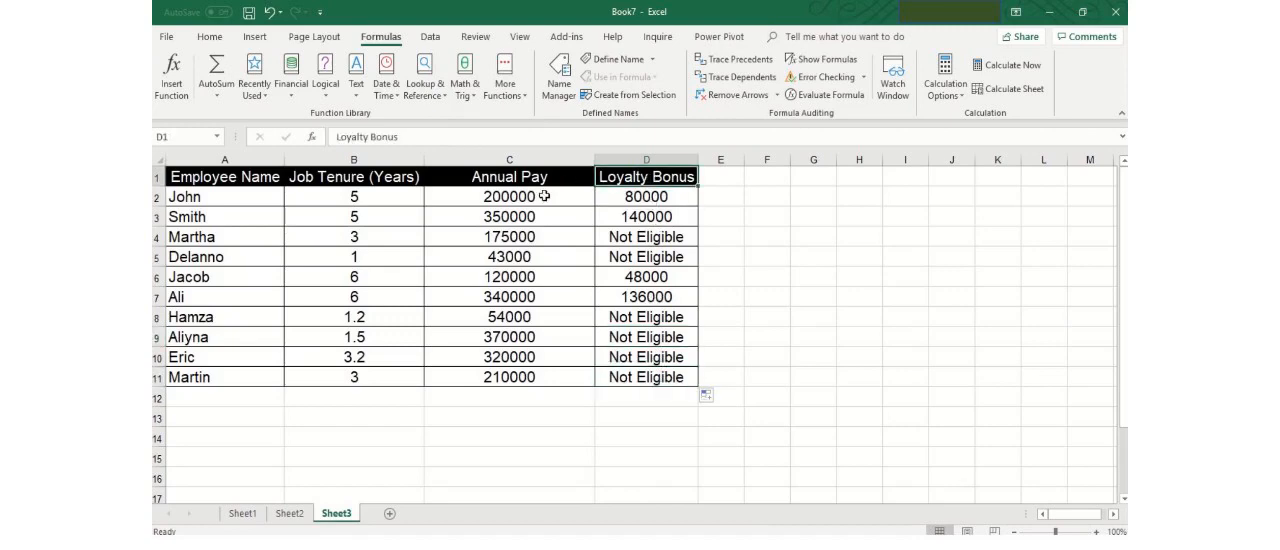